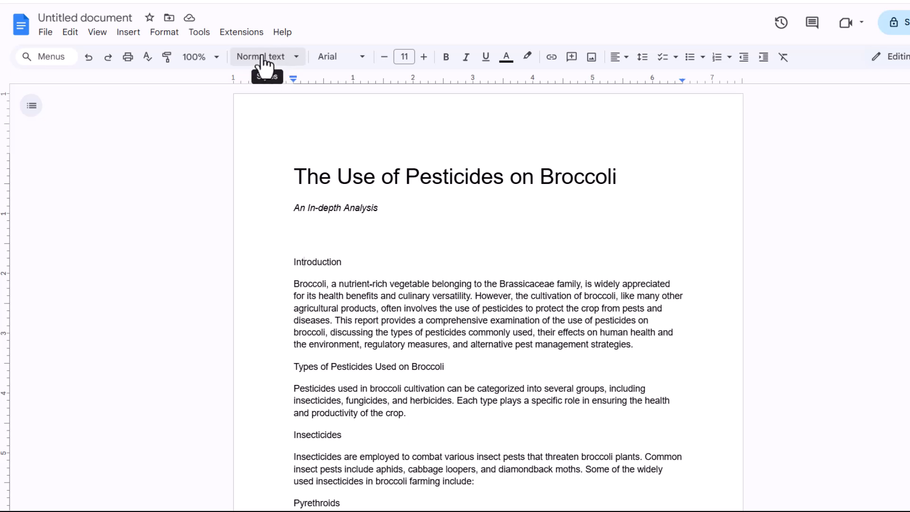
Step: Style the Introduction, Types of Pesticides Used on Broccoli and Insecticides lines as Heading 1
click(295, 59)
mouse_move(294, 233)
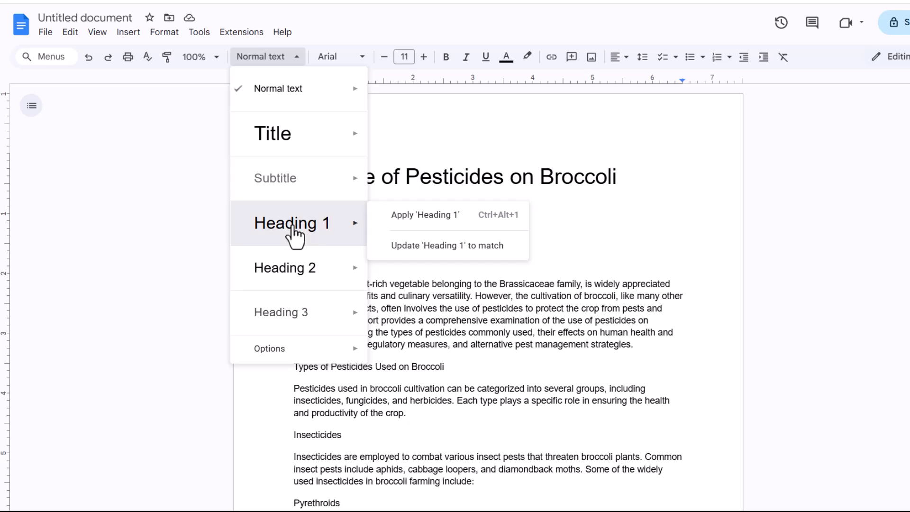
click(295, 233)
scroll(290, 226, down, 3)
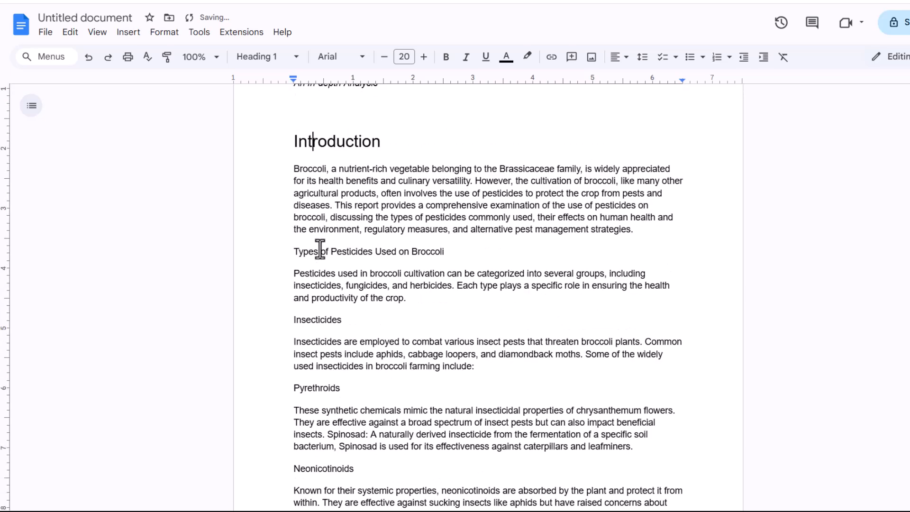
click(320, 248)
click(297, 57)
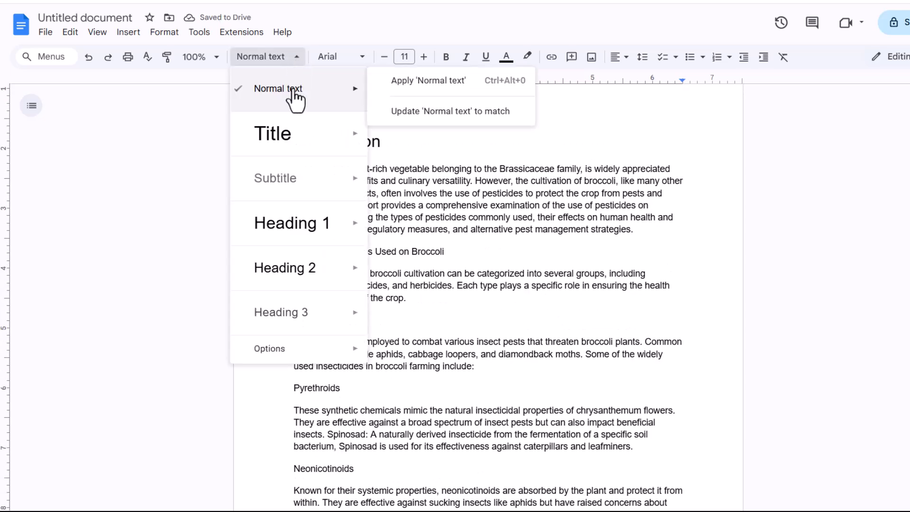
click(298, 228)
click(319, 337)
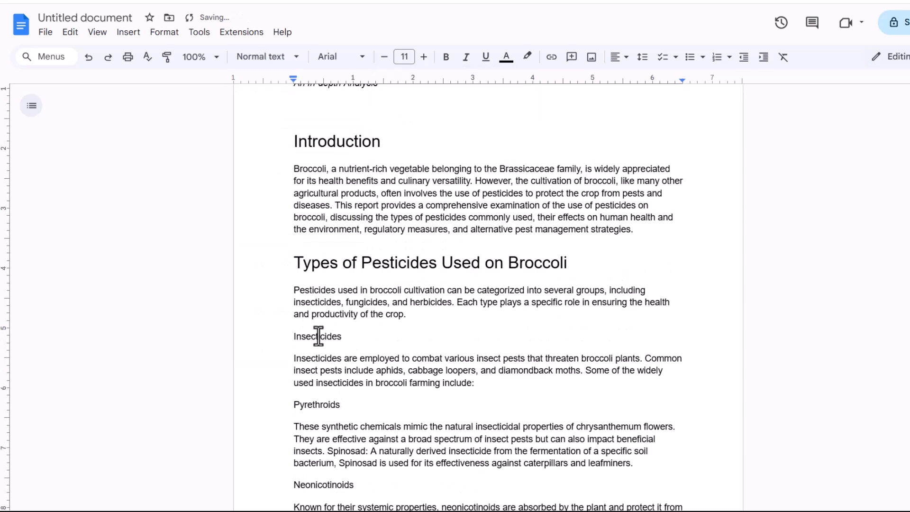
click(289, 57)
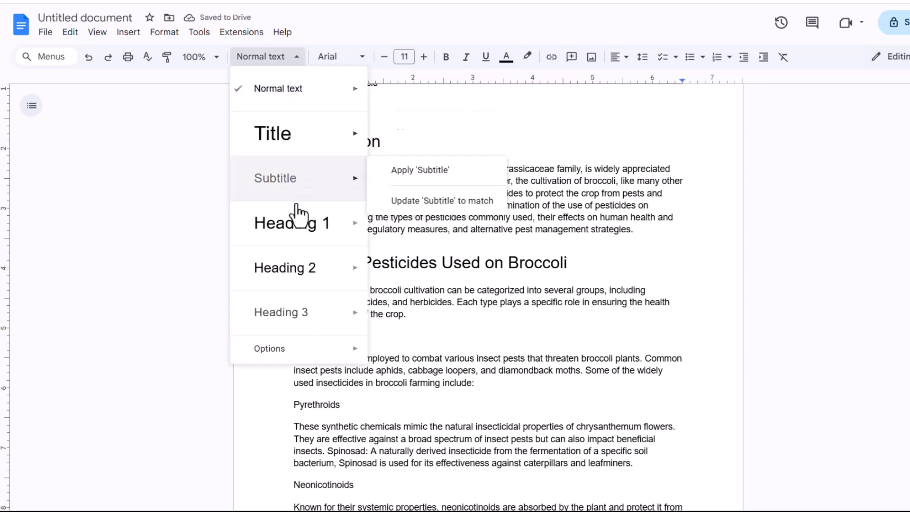
click(300, 241)
scroll(453, 299, down, 3)
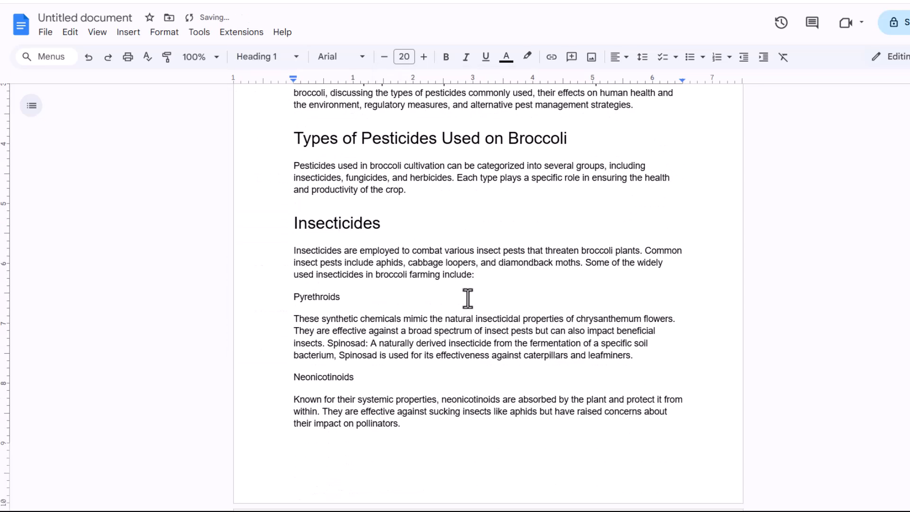
Step: Apply Heading 2 to the Pyrethroids and Neonicotinoids lines
click(316, 297)
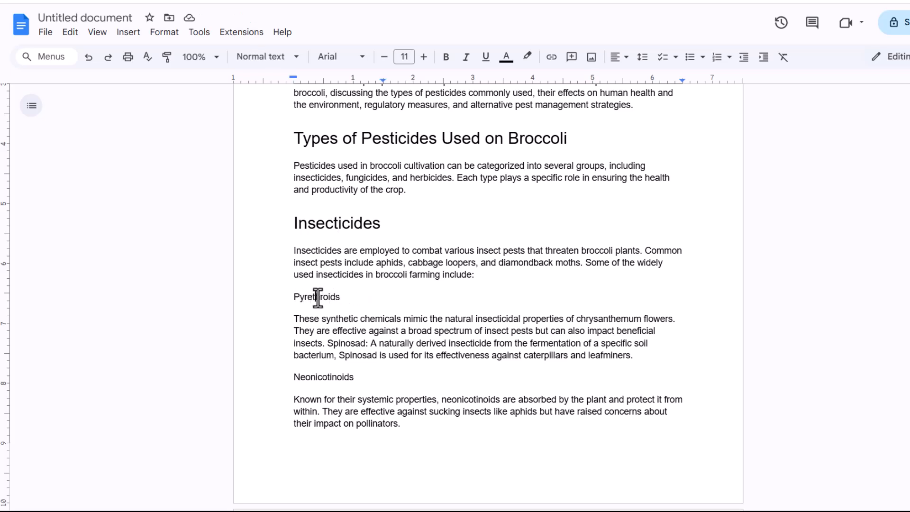
click(293, 57)
click(299, 269)
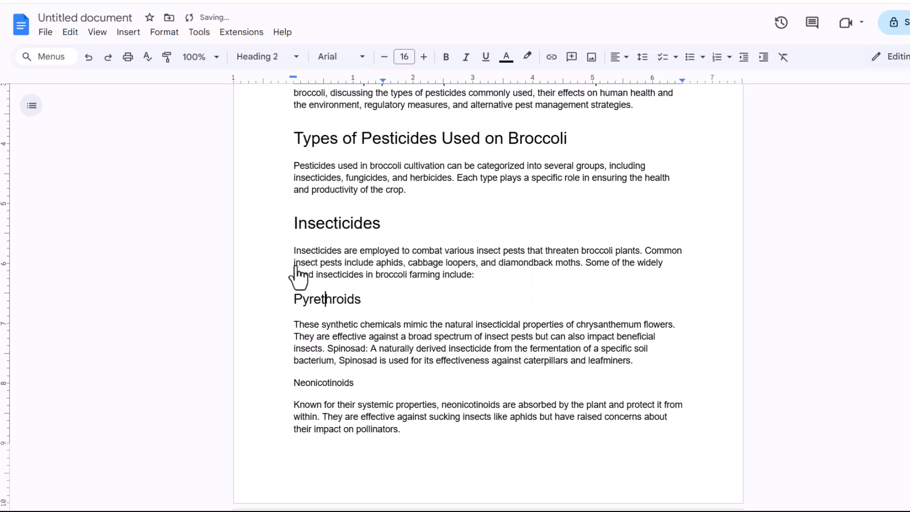
scroll(371, 294, down, 2)
click(325, 257)
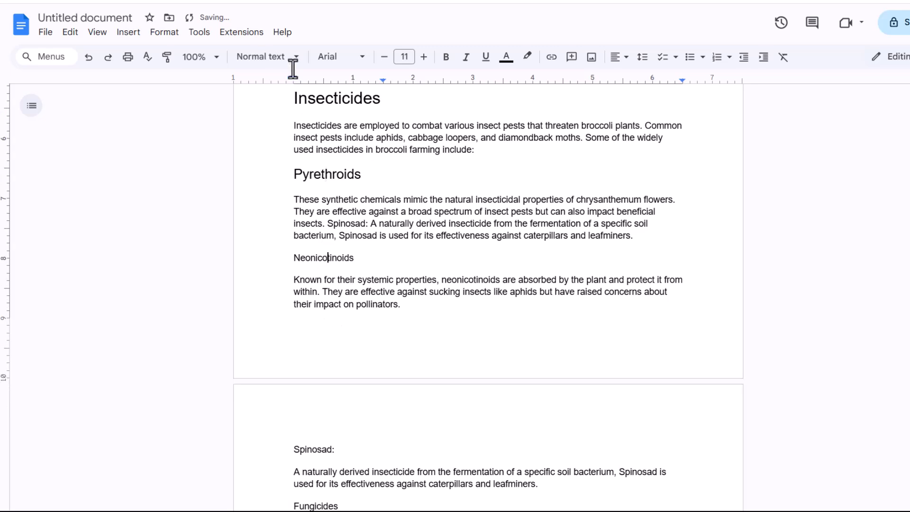
click(299, 58)
click(295, 270)
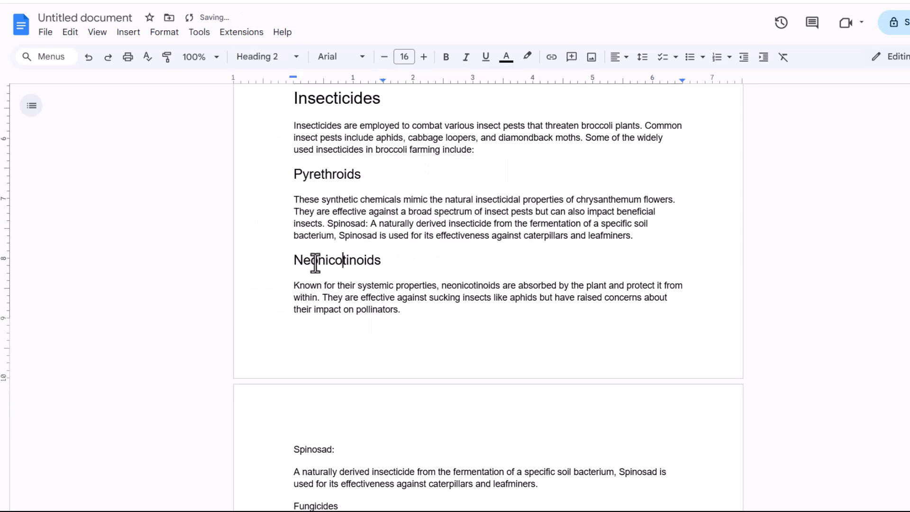
Step: Apply Heading 2 to the Spinosad: line, leaving the style list otherwise unchanged
scroll(315, 260, down, 5)
click(313, 258)
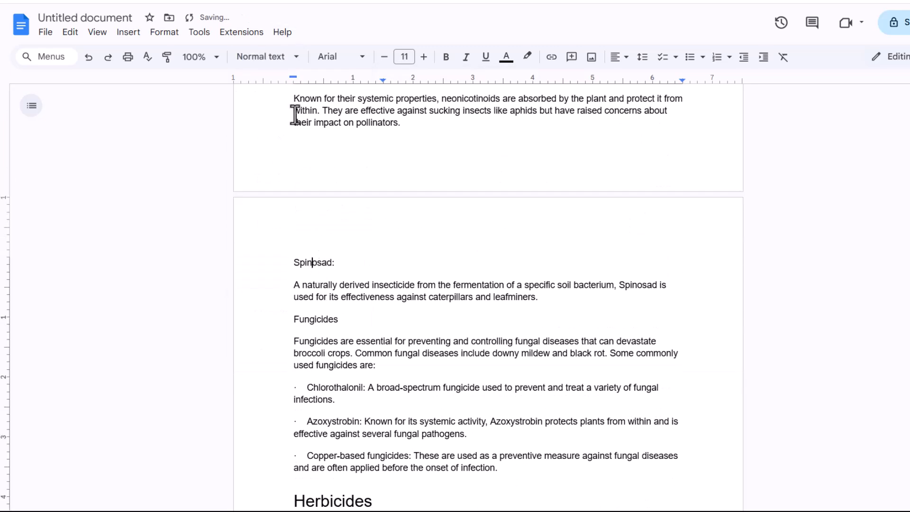
click(289, 58)
click(298, 270)
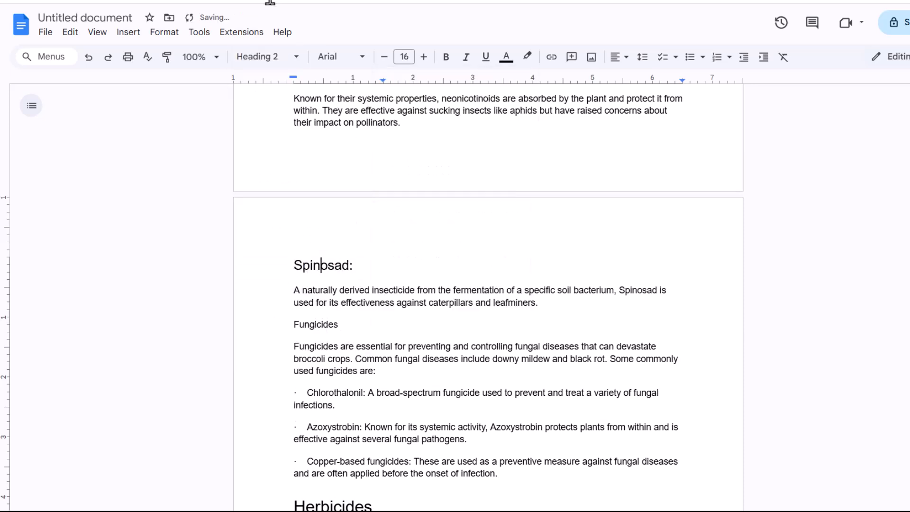
click(295, 61)
mouse_move(298, 327)
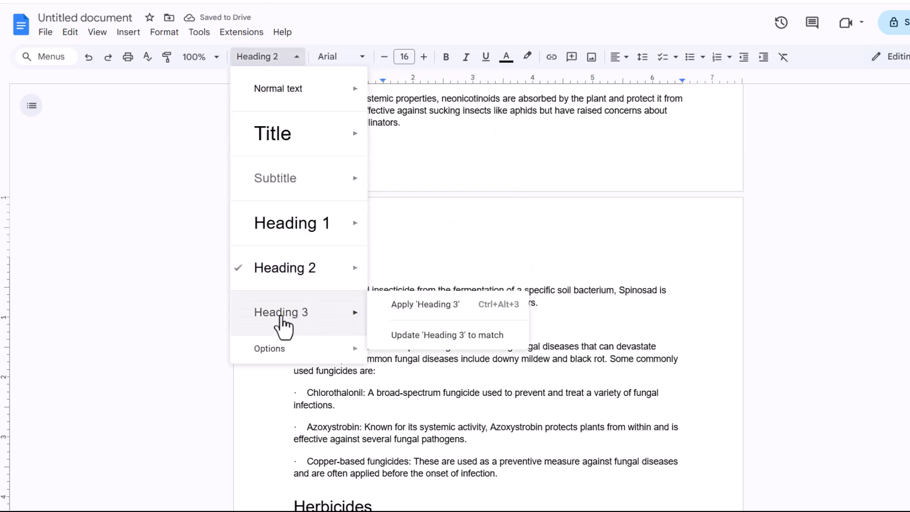
click(781, 234)
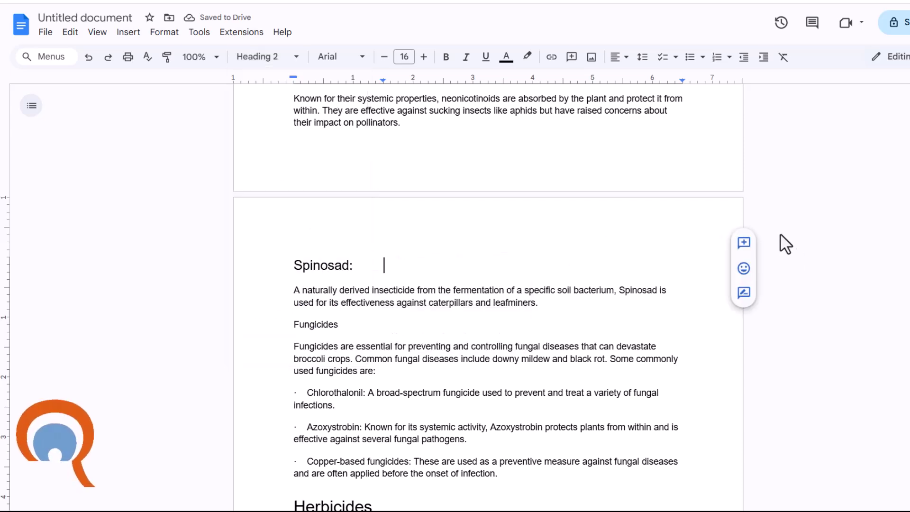
Step: Insert a plain-text table of contents on the empty line below the subtitle
scroll(769, 231, up, 5)
scroll(769, 231, up, 7)
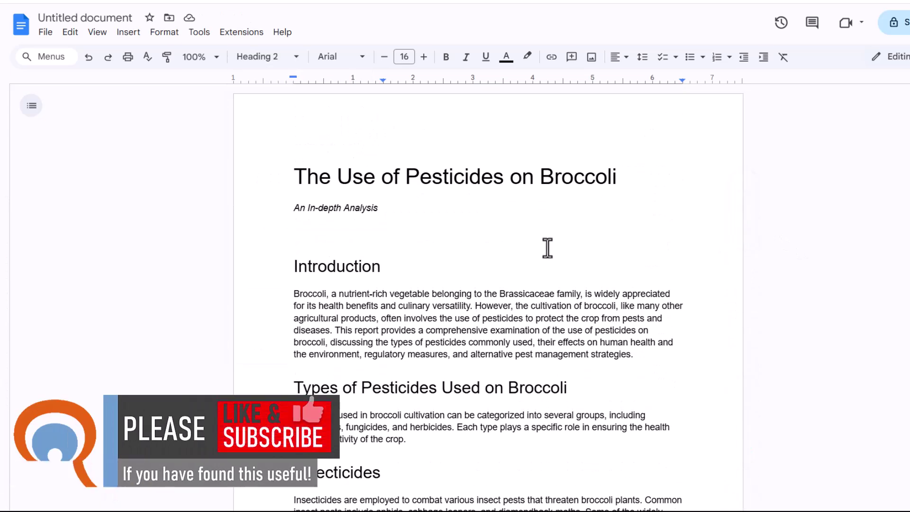
click(304, 234)
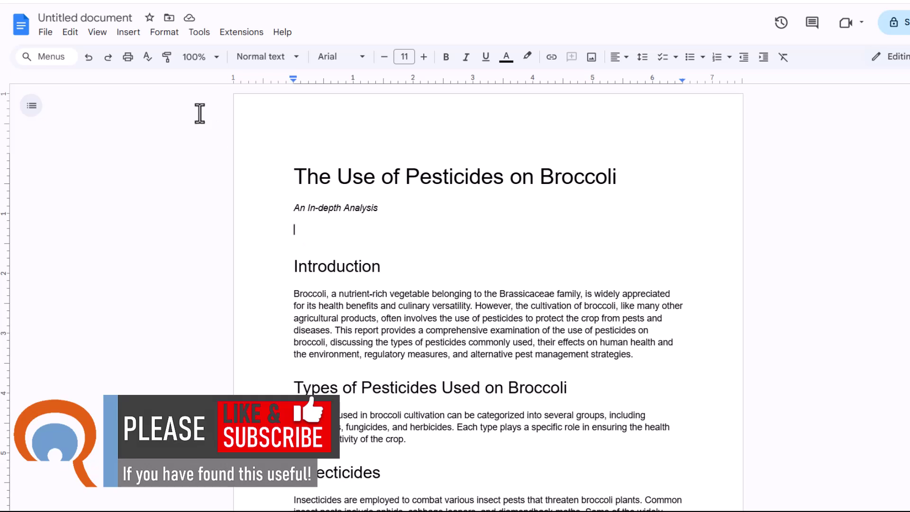
click(129, 33)
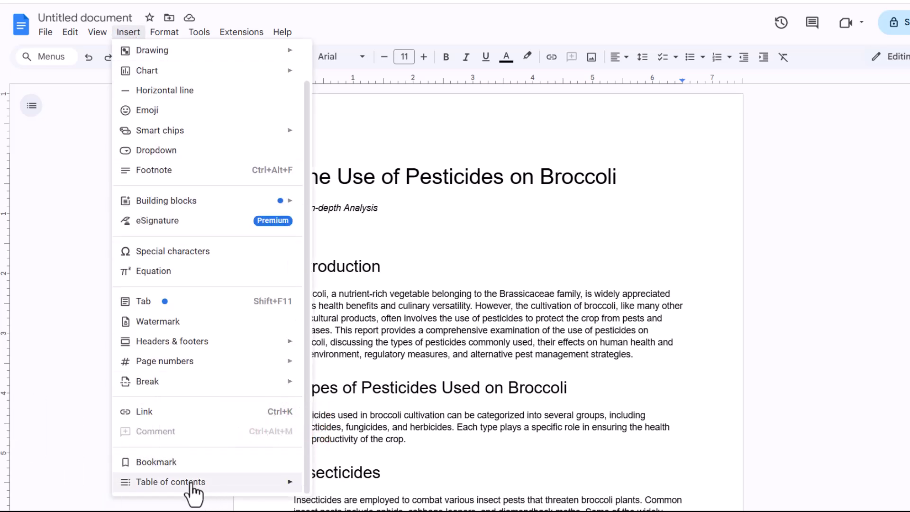
mouse_move(191, 483)
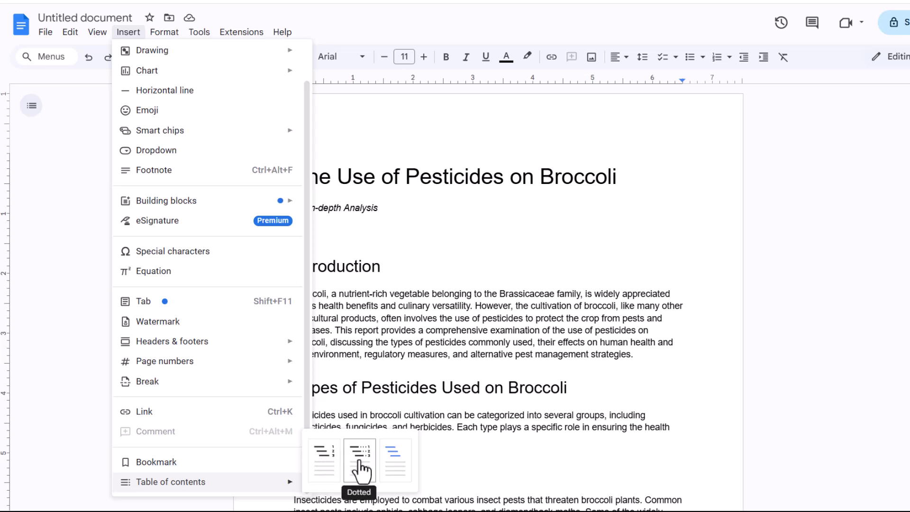
click(335, 471)
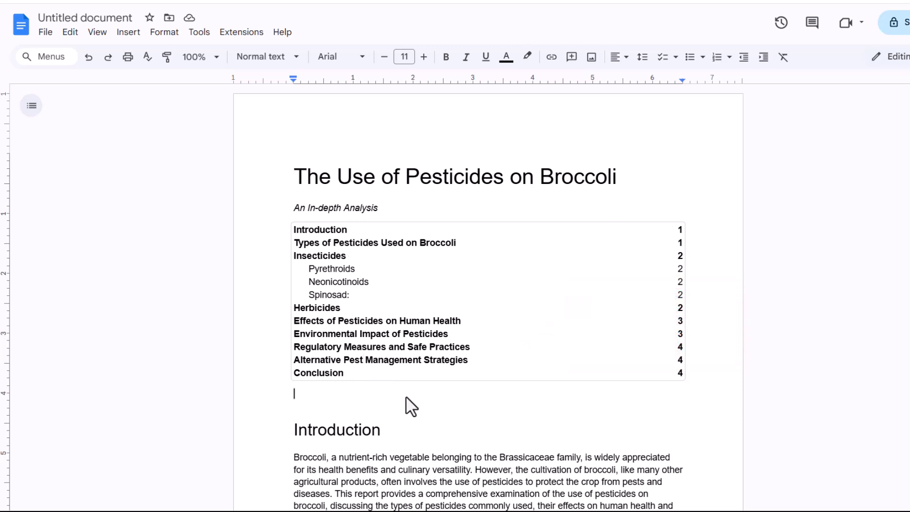
Step: Make the Fungicides line a Heading 1
scroll(408, 401, down, 5)
scroll(408, 401, down, 10)
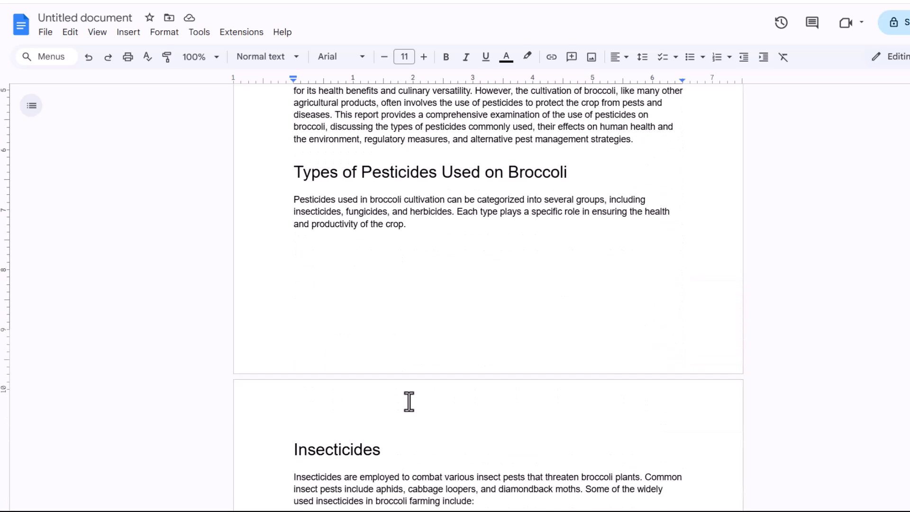
scroll(409, 401, down, 1)
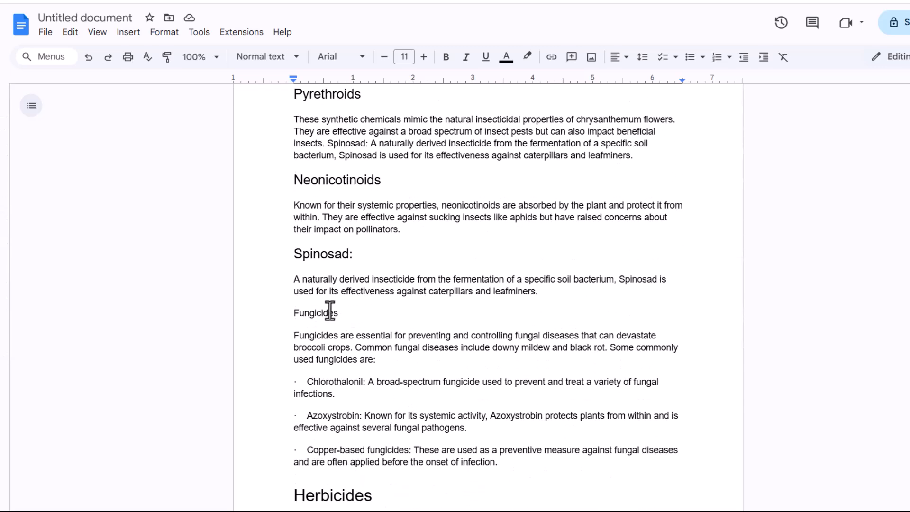
click(311, 313)
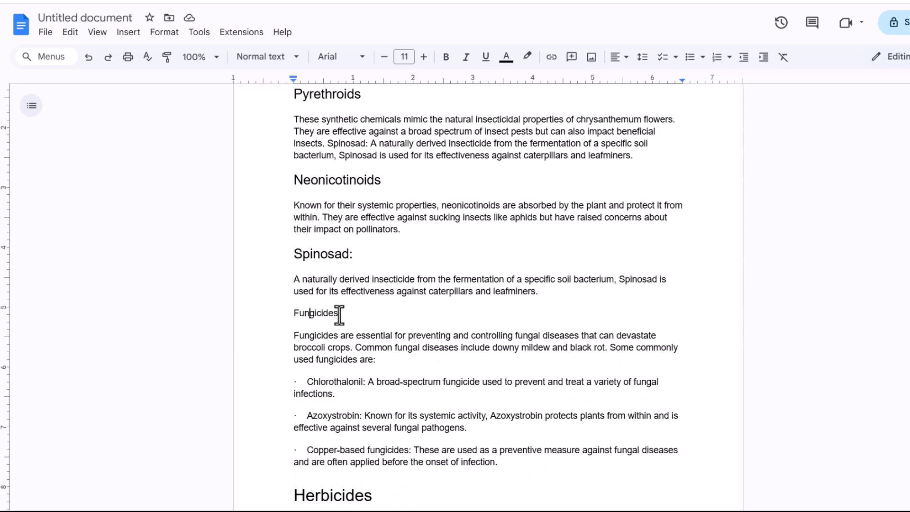
click(286, 58)
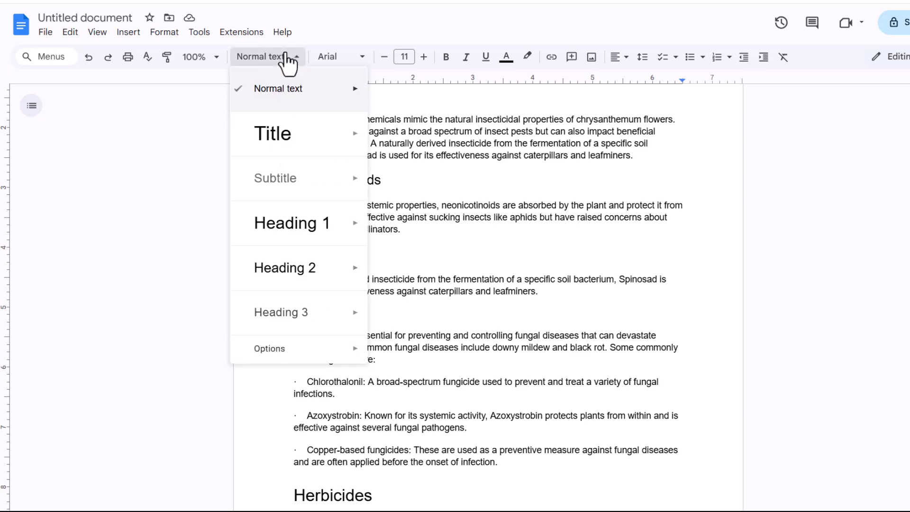
click(283, 230)
Step: Update the table of contents so it includes Fungicides
scroll(459, 342, up, 4)
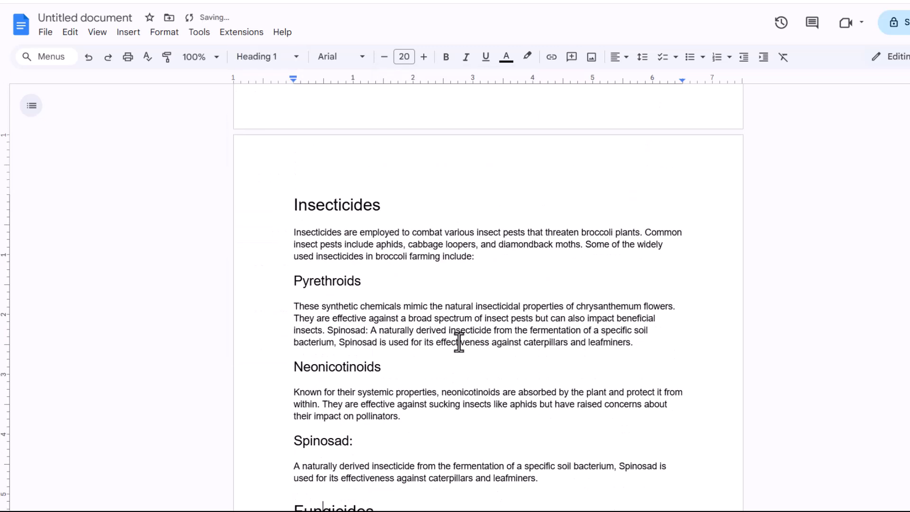
scroll(459, 343, up, 13)
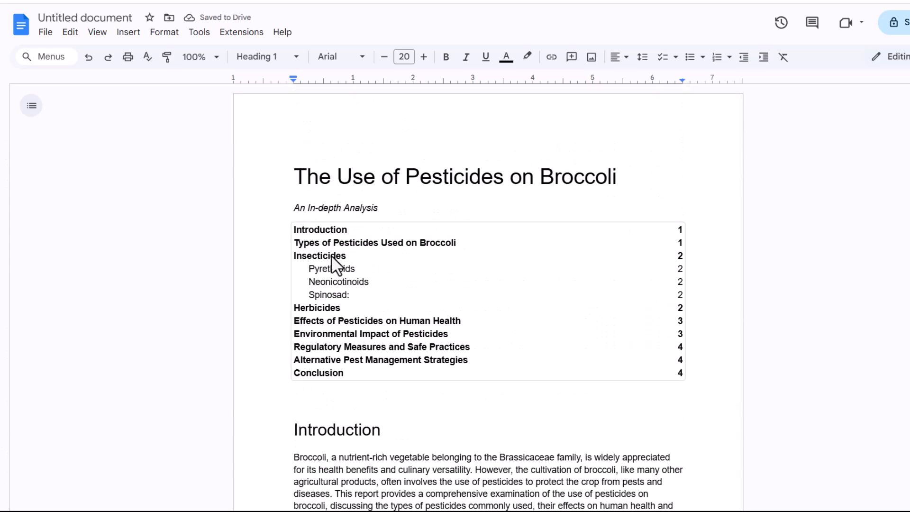
click(370, 274)
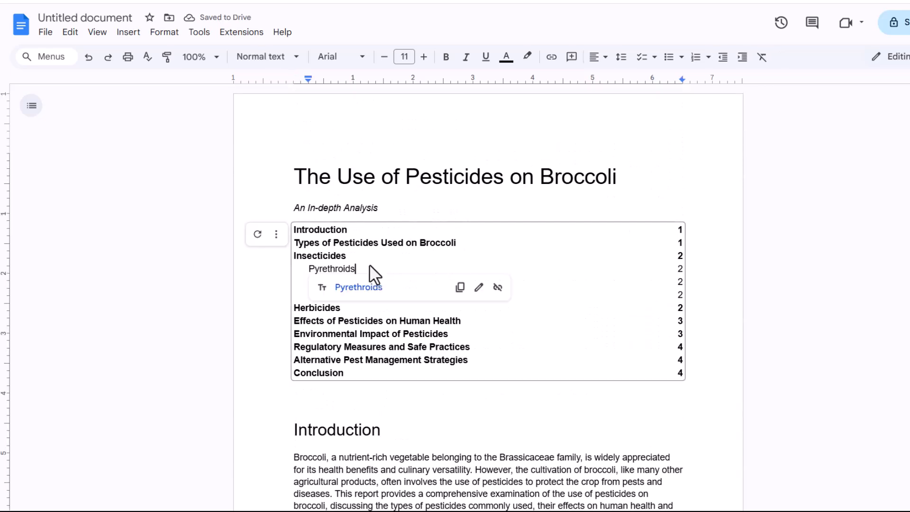
click(258, 235)
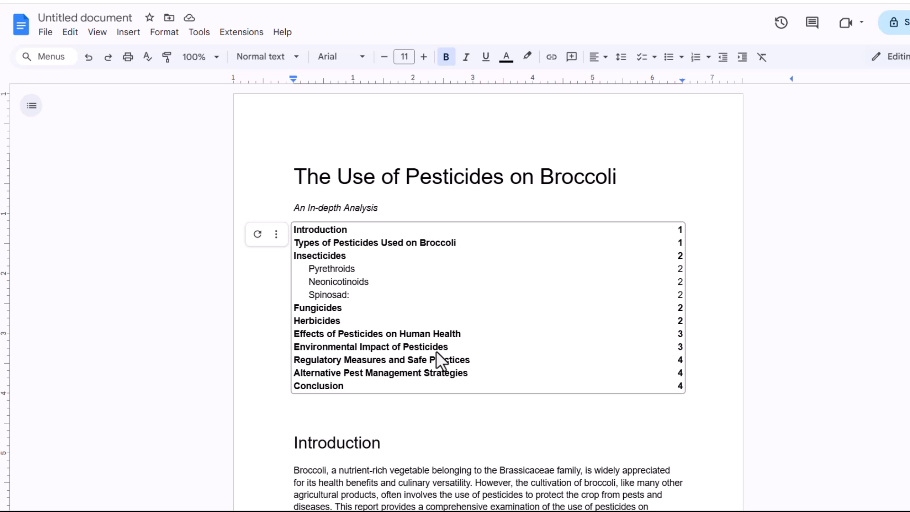
Step: Give the table of contents entries dotted tab leaders in its formatting options
click(276, 234)
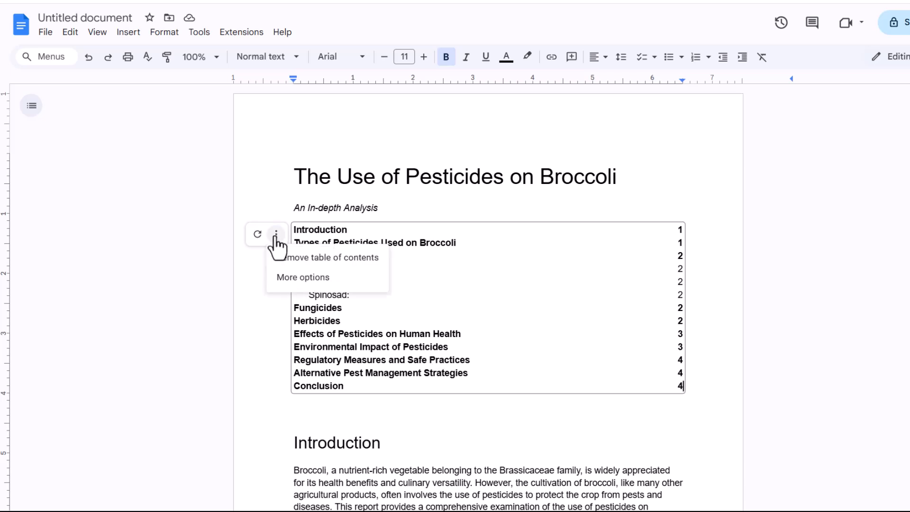
click(283, 277)
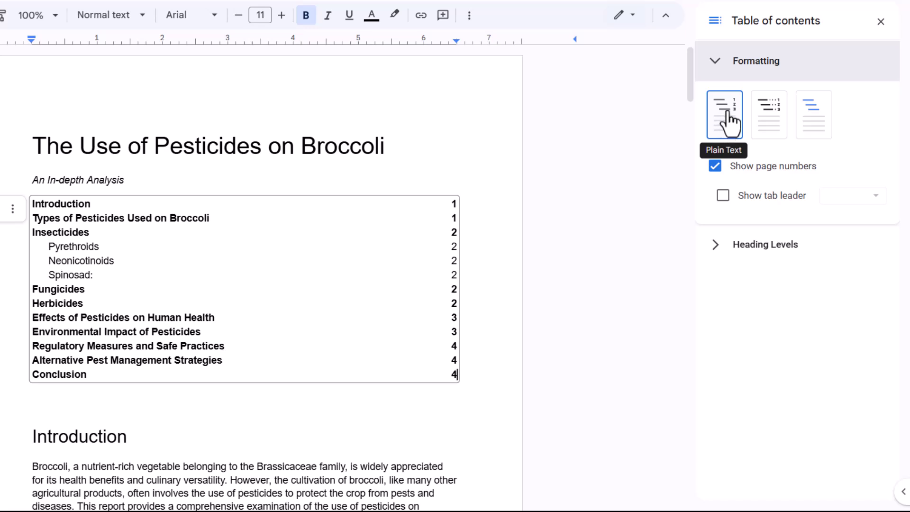
click(769, 114)
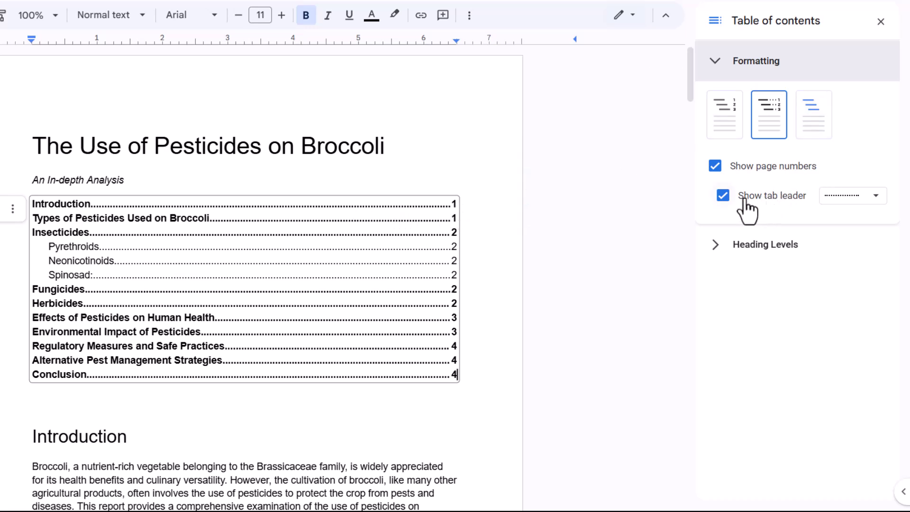
Step: Try dashed then solid leaders, undo back to dots, and hide the page numbers
click(877, 199)
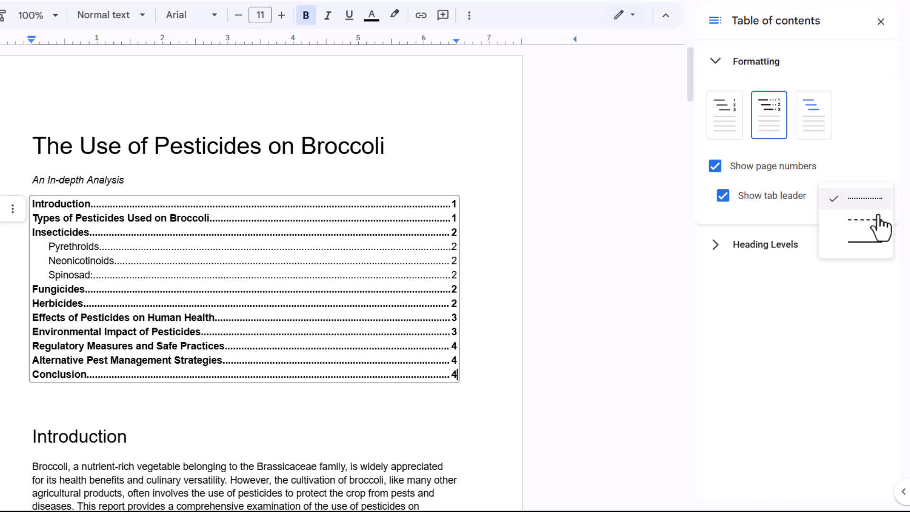
click(865, 220)
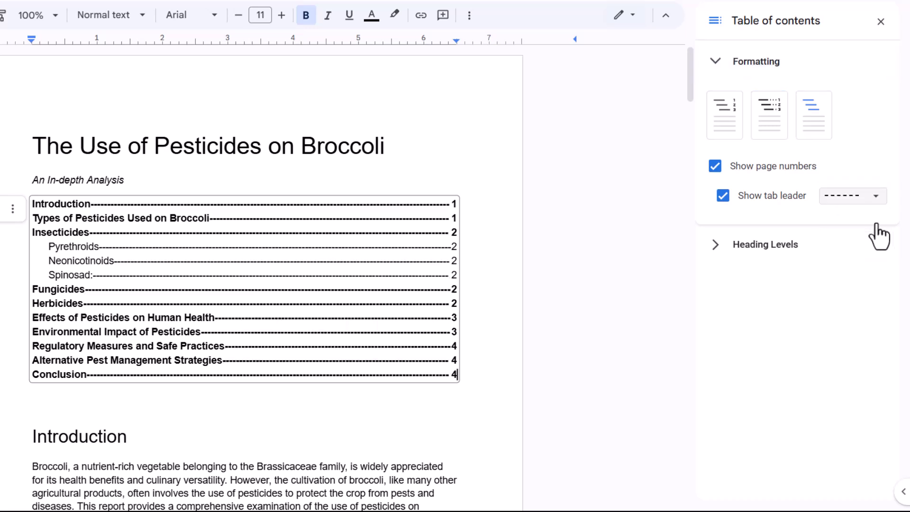
click(876, 198)
click(875, 220)
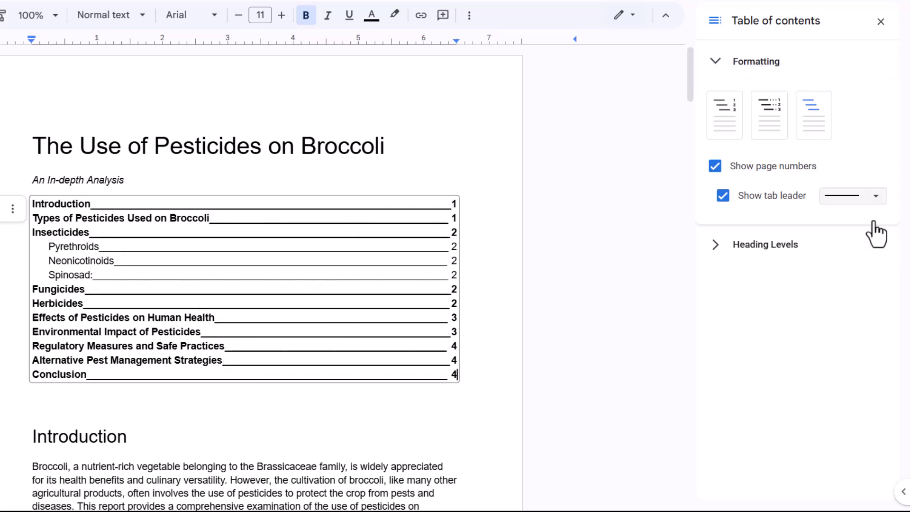
key(ctrl+z)
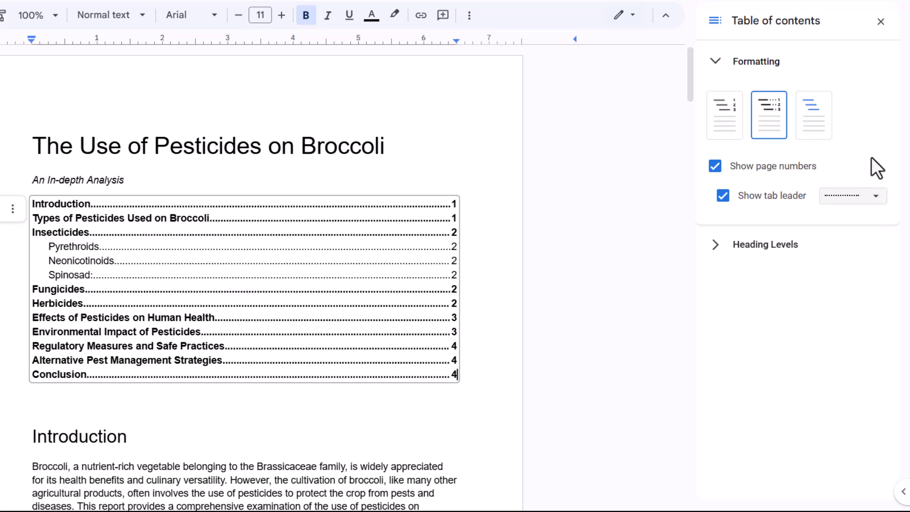
click(715, 166)
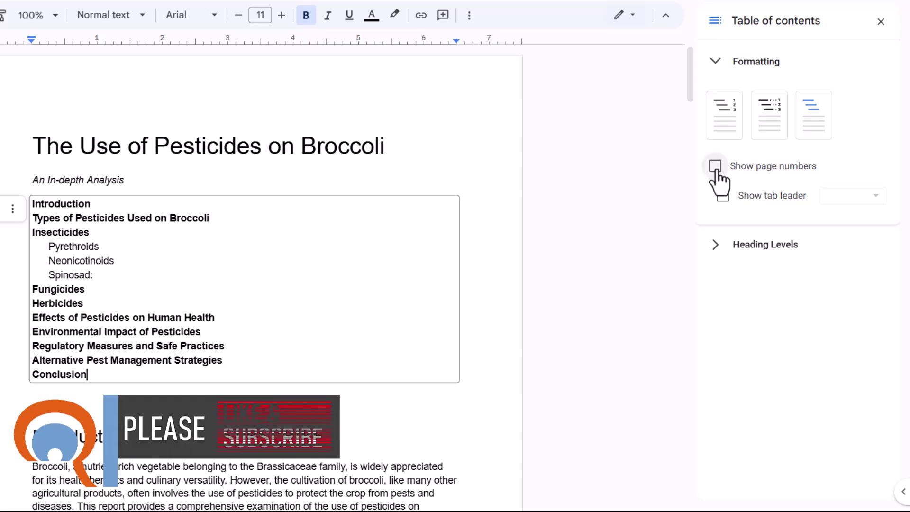
Step: Switch the contents from dotted to plain links and test the Types of Pesticides link
click(759, 127)
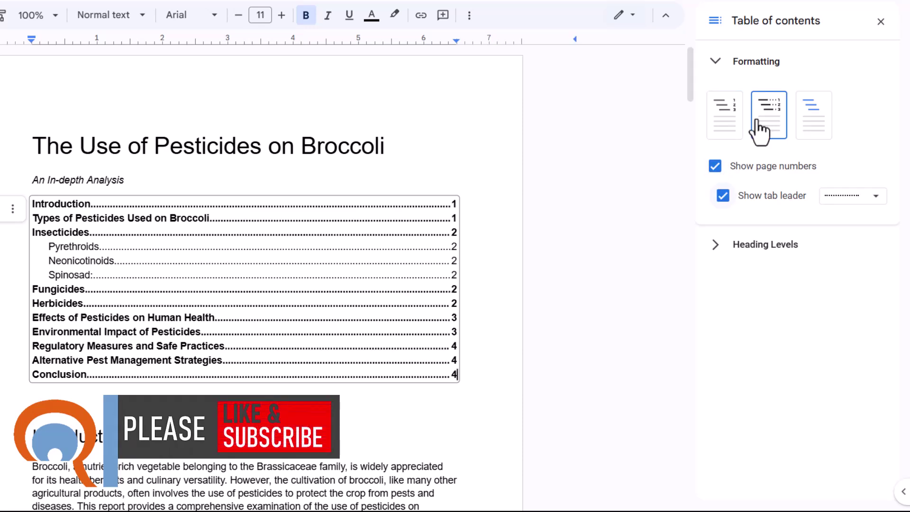
click(814, 124)
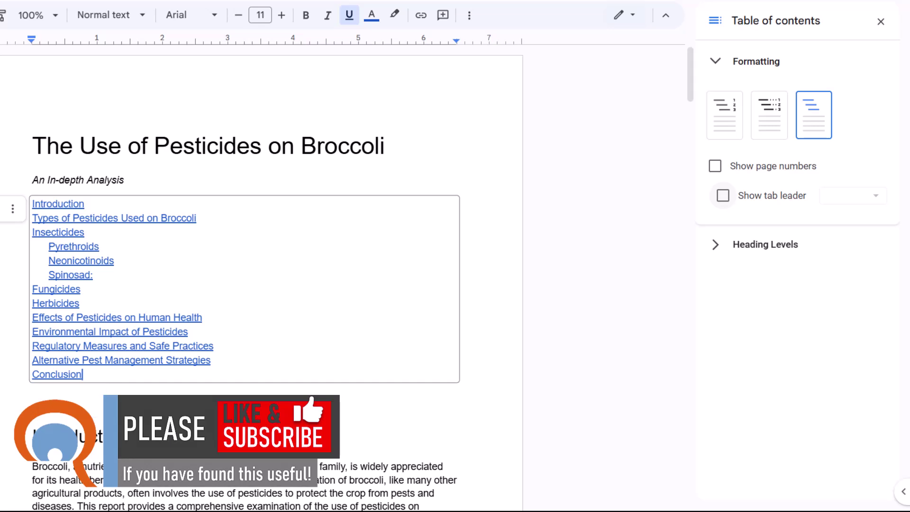
click(194, 183)
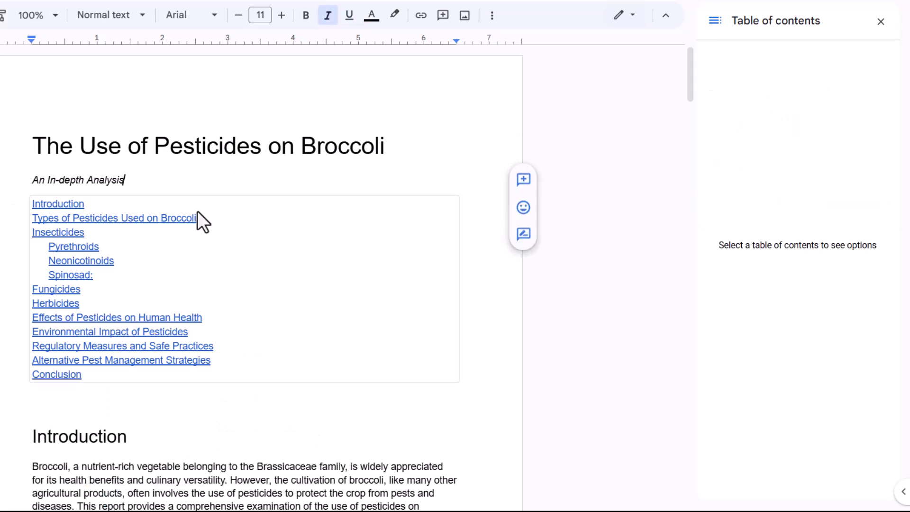
click(84, 220)
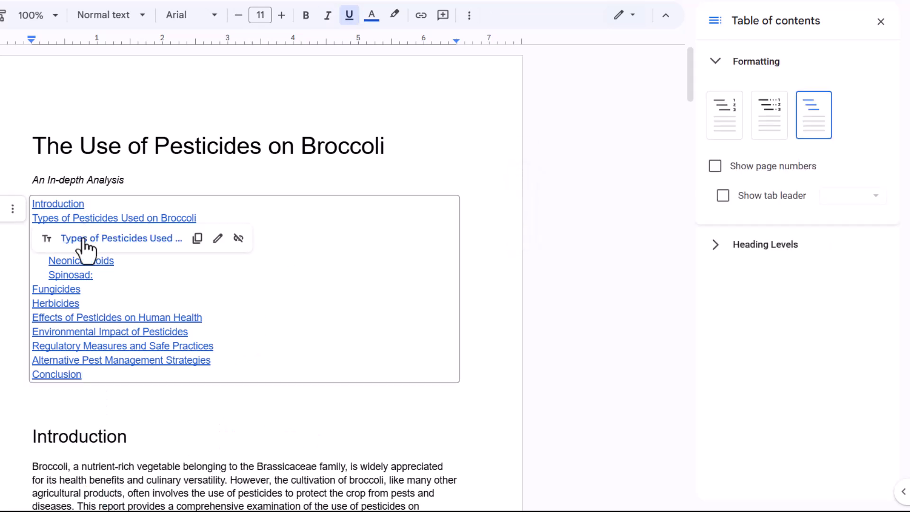
click(85, 240)
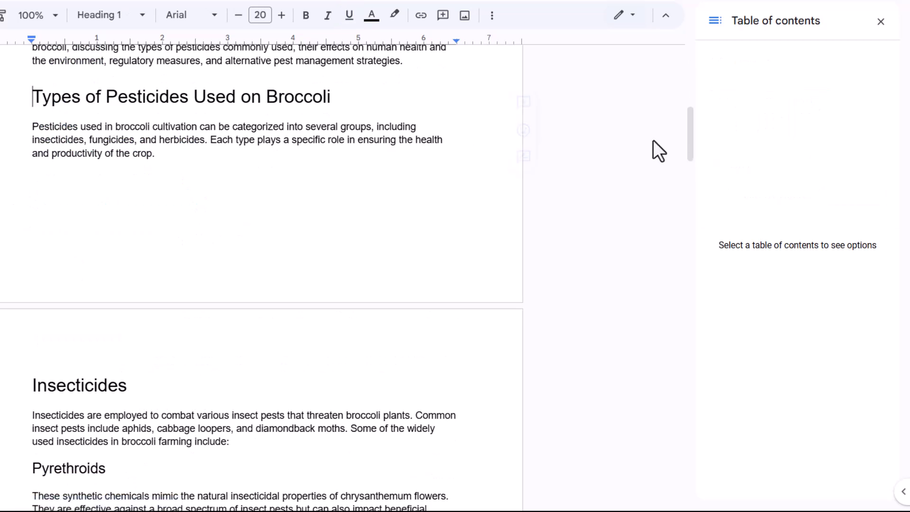
drag(689, 149, 692, 71)
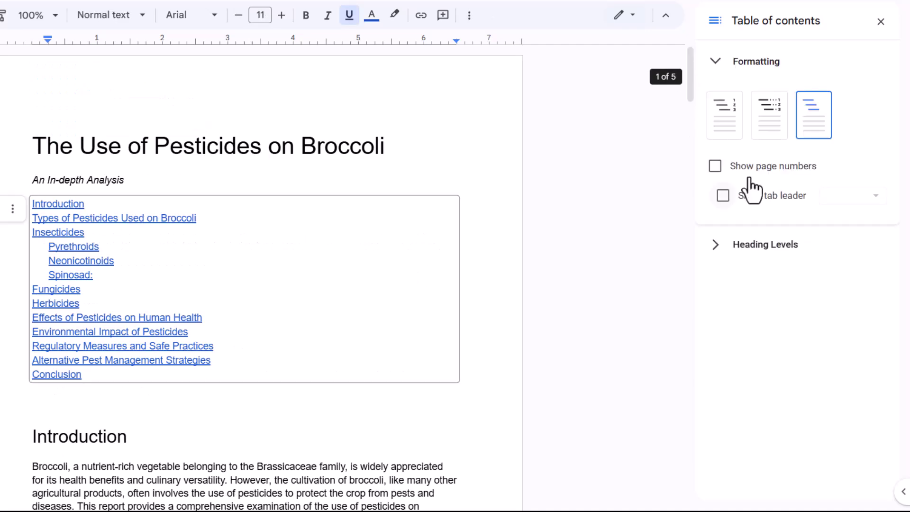
Step: Reapply dotted leaders, retest the link, and finish on dotted leaders with page numbers
click(770, 121)
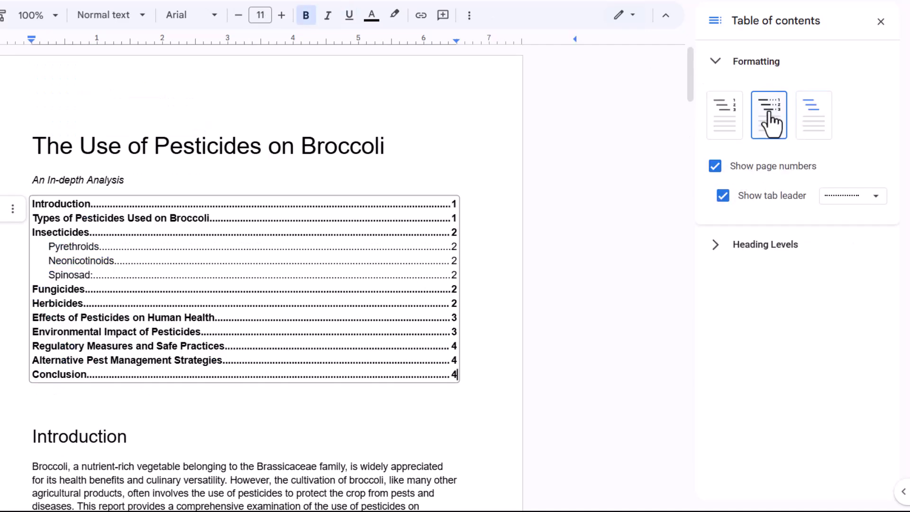
click(114, 217)
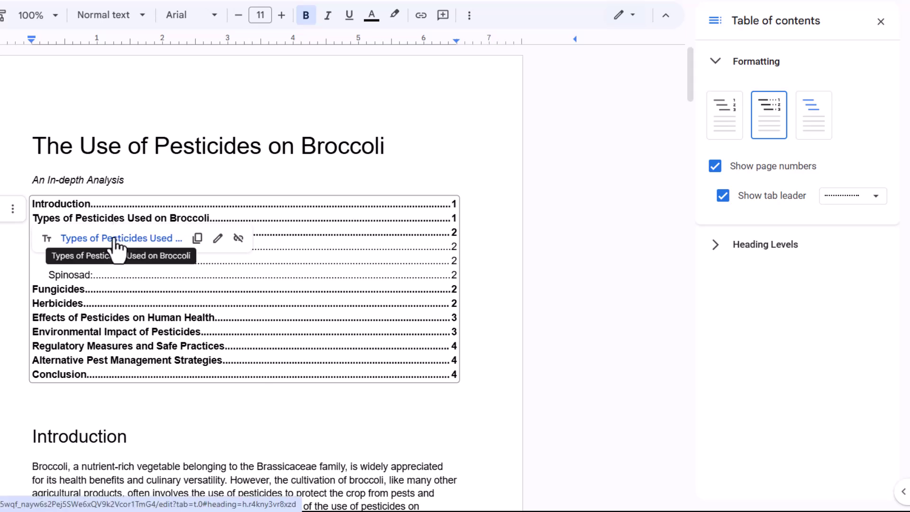
click(115, 239)
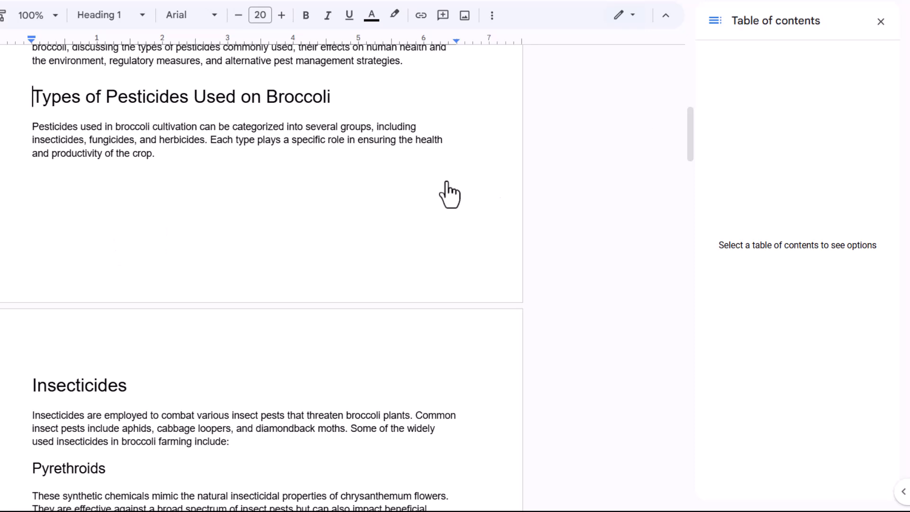
drag(690, 156, 689, 98)
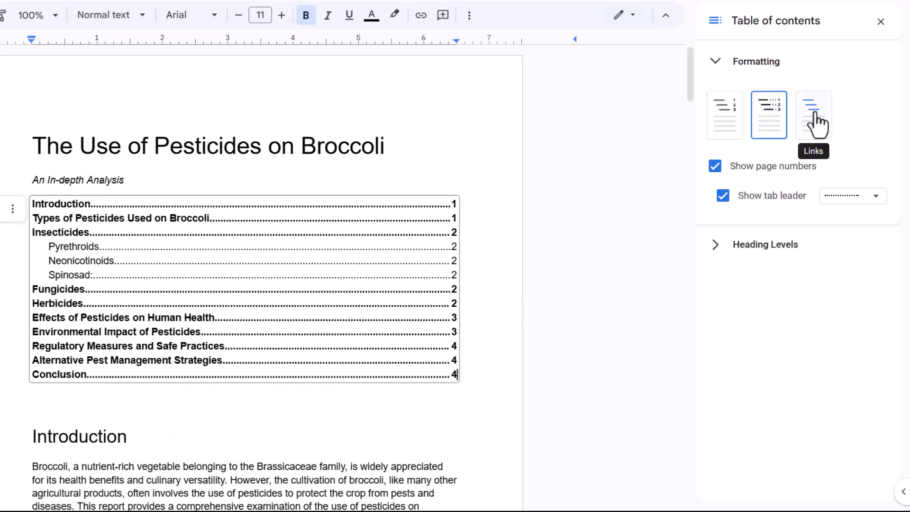
click(816, 118)
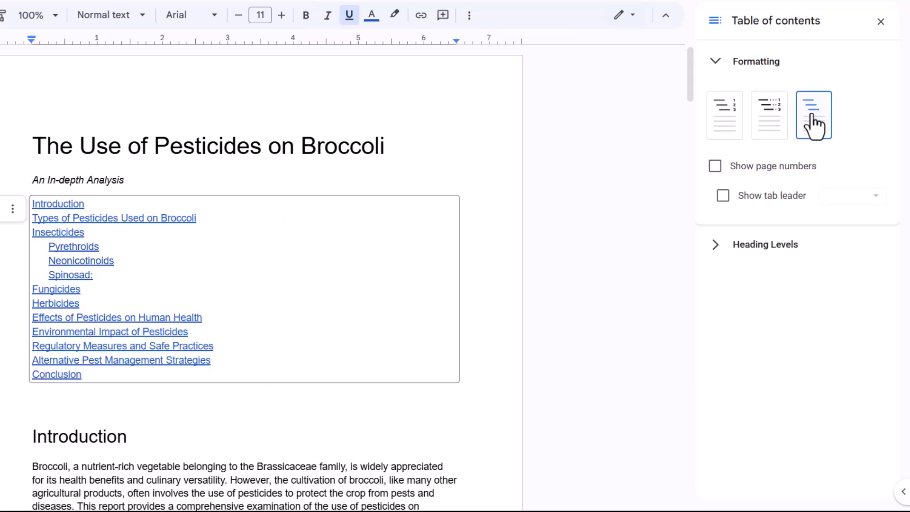
click(780, 124)
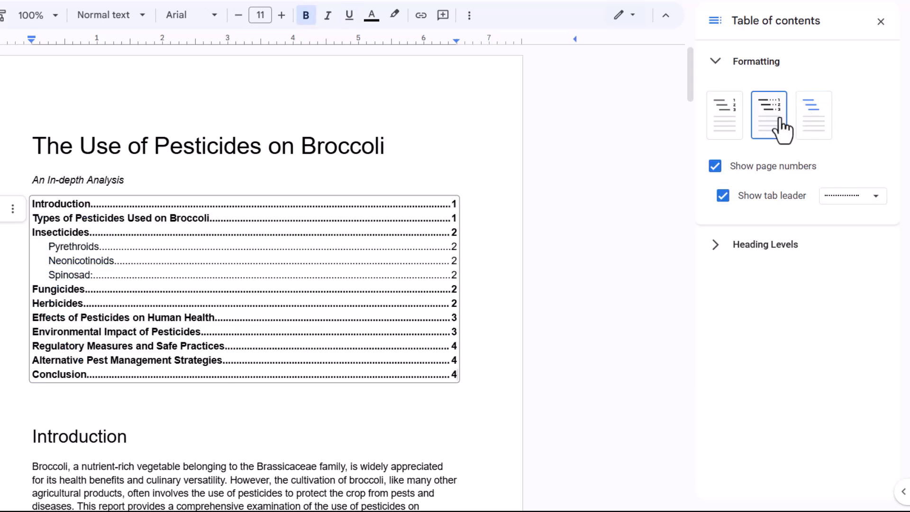
Step: Keep Heading 2 entries in the table of contents and indent them 0.5"
click(732, 251)
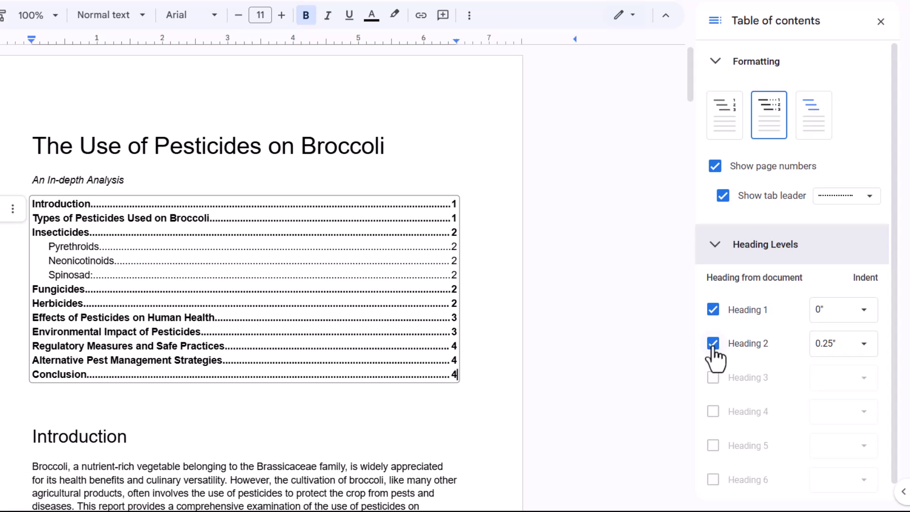
click(713, 344)
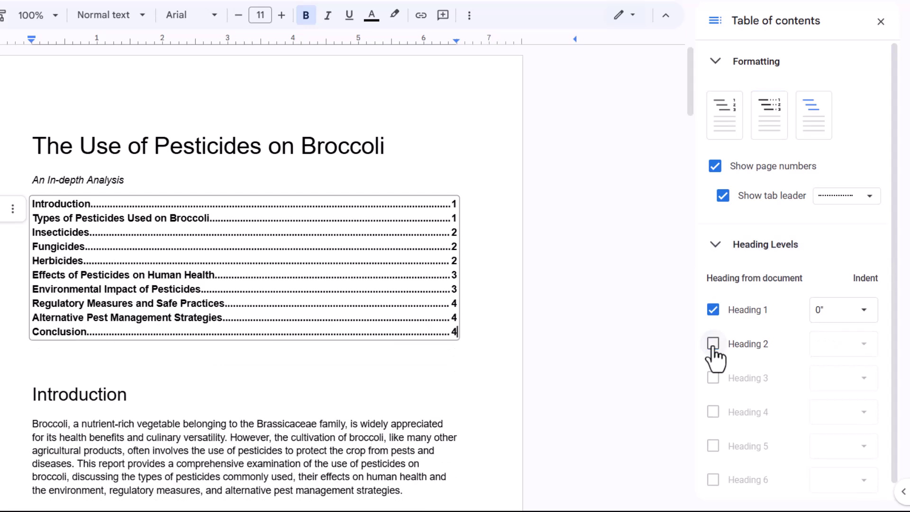
click(713, 343)
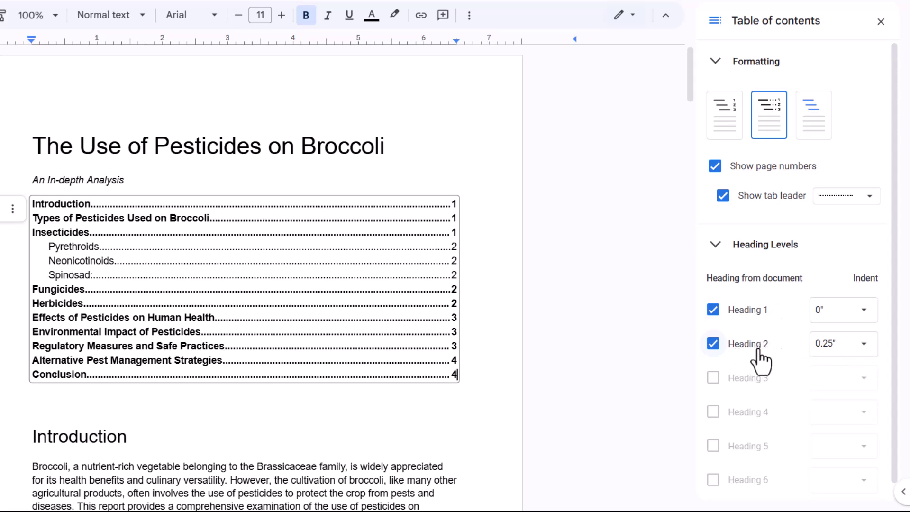
click(862, 349)
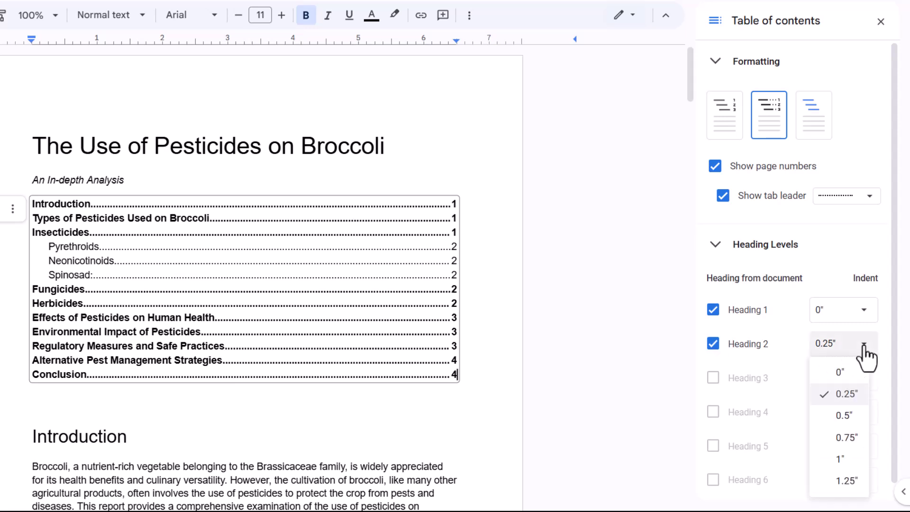
click(834, 416)
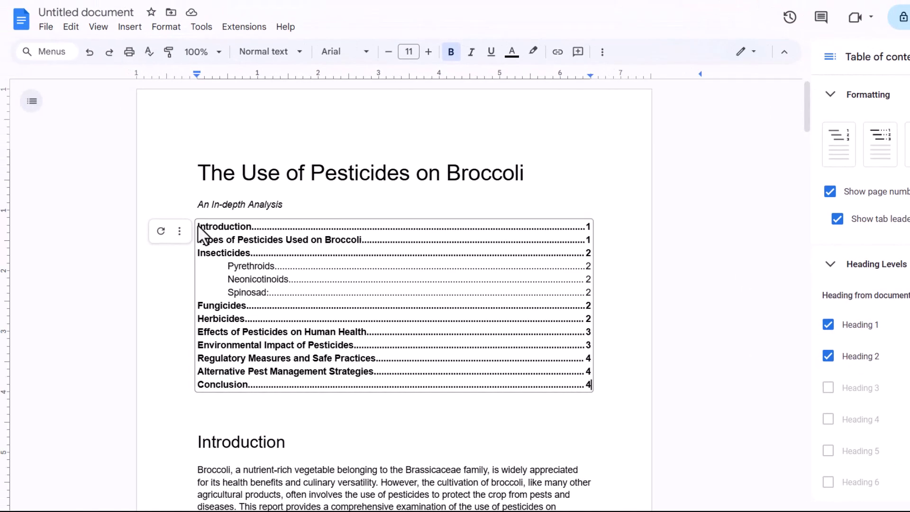
Step: Select the whole table of contents and give it 1.5 line spacing and the Lexend font
drag(198, 226, 368, 383)
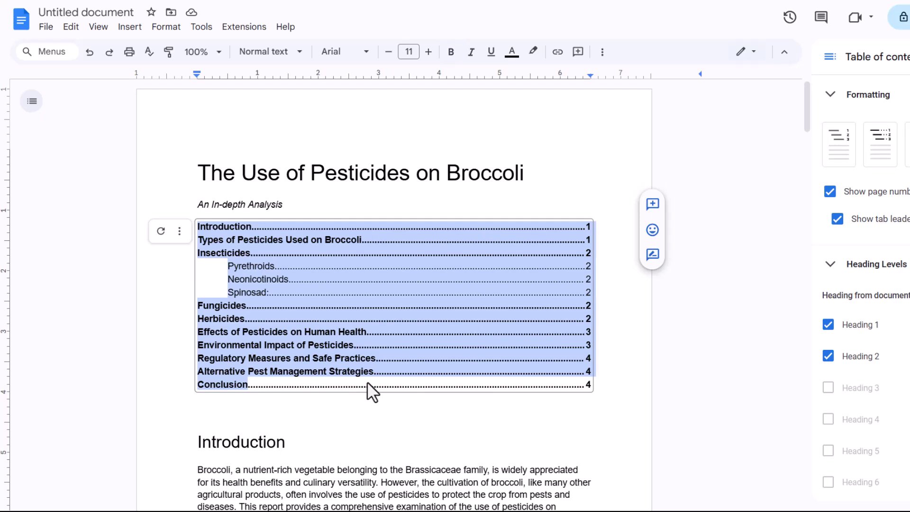
click(166, 27)
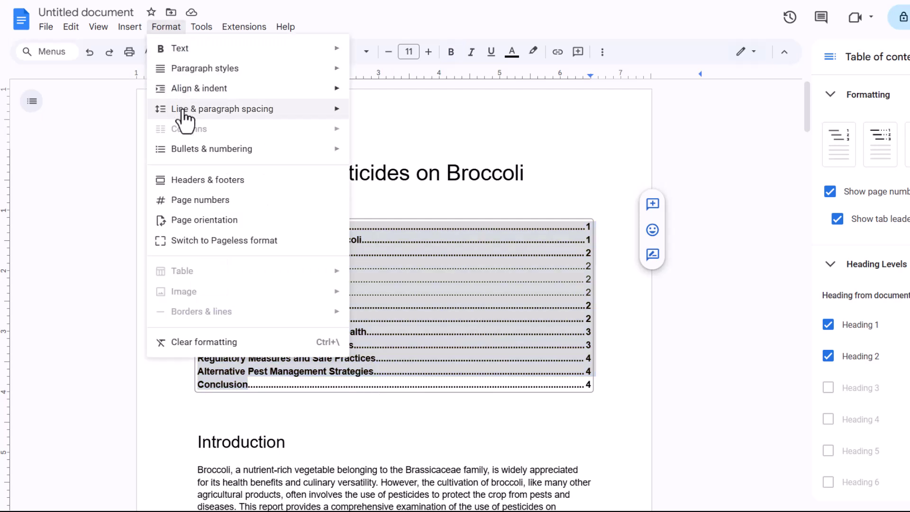
mouse_move(183, 114)
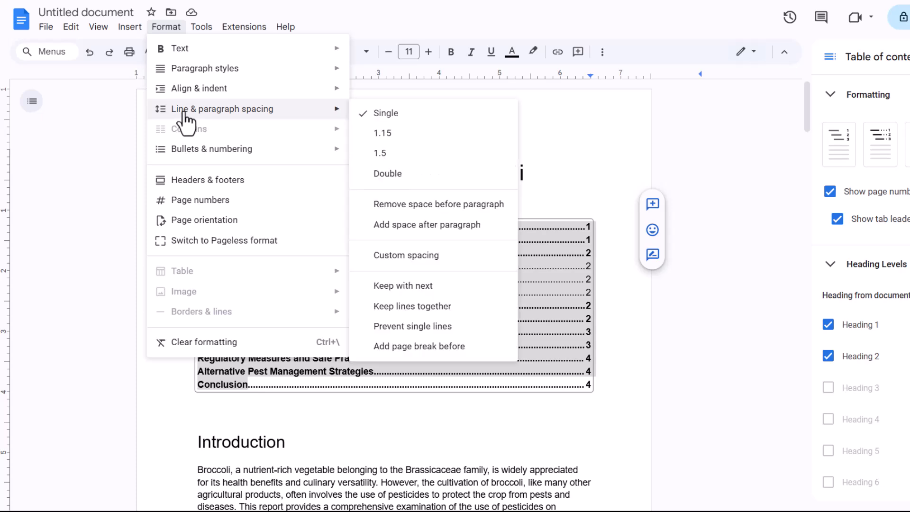
click(382, 153)
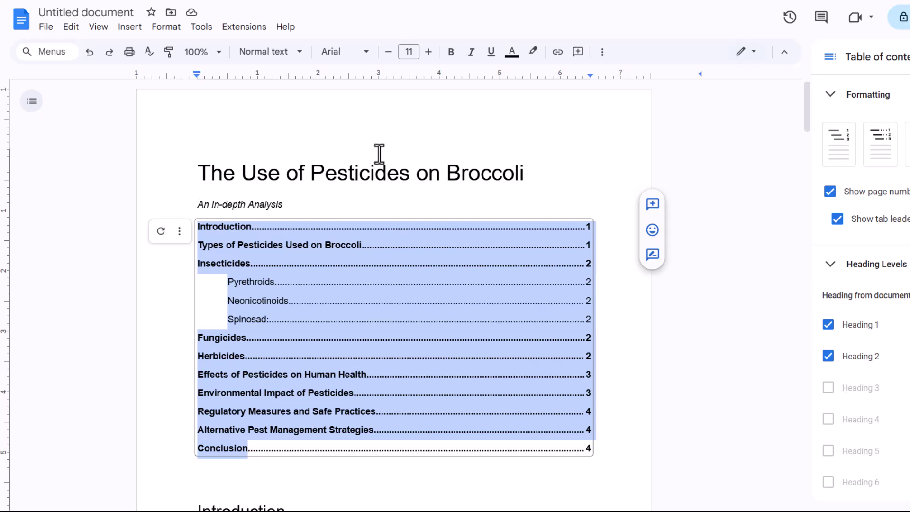
click(366, 52)
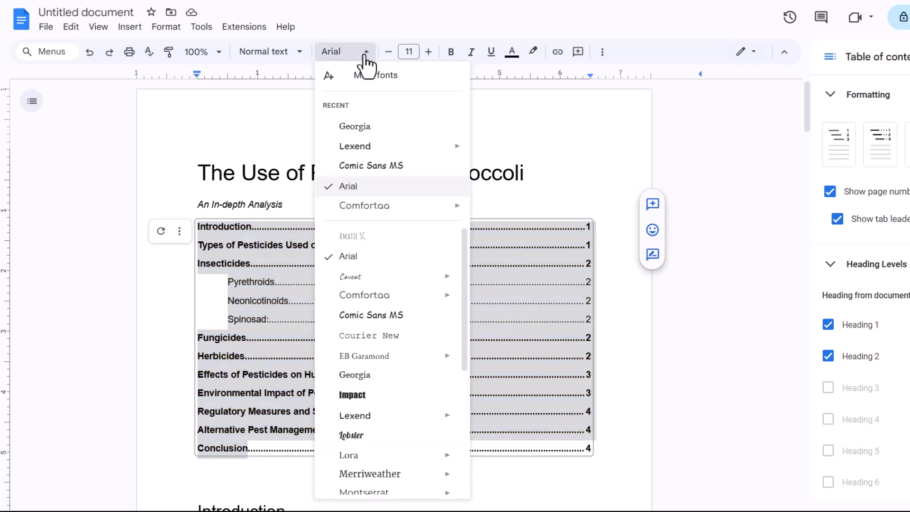
click(352, 150)
click(533, 175)
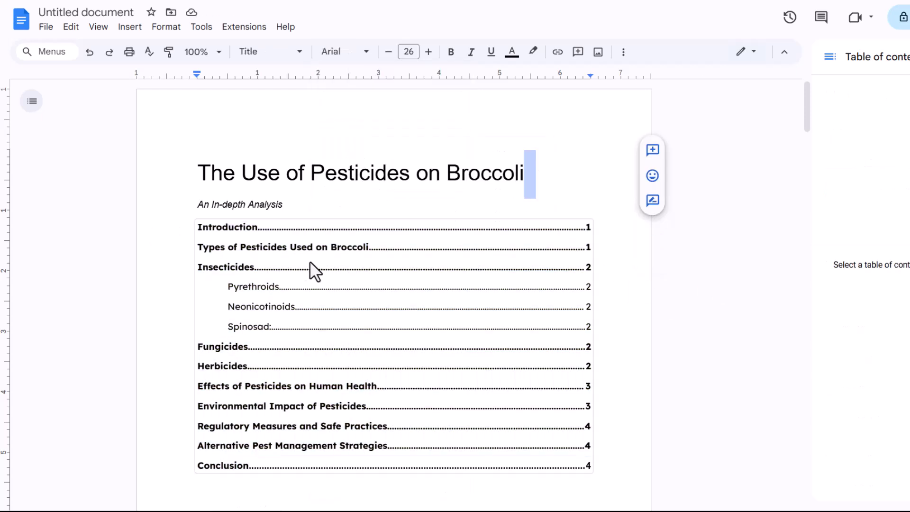
click(343, 262)
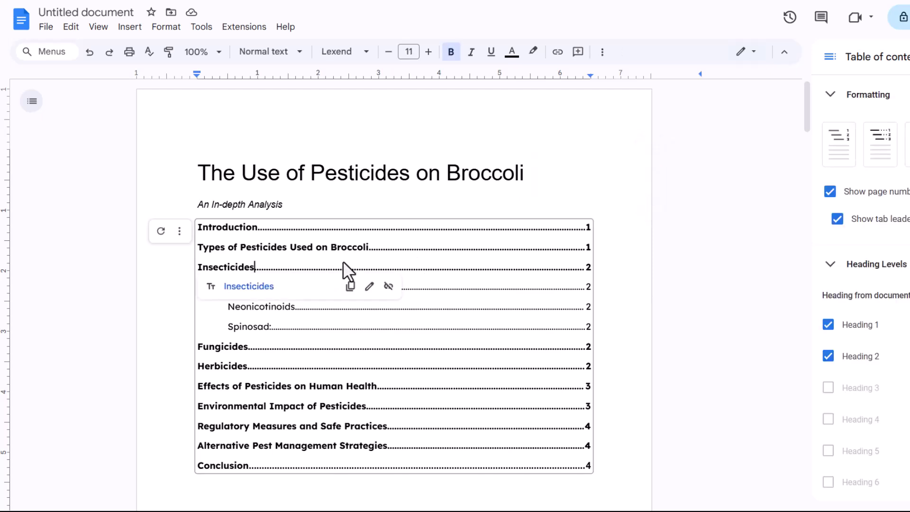
click(180, 235)
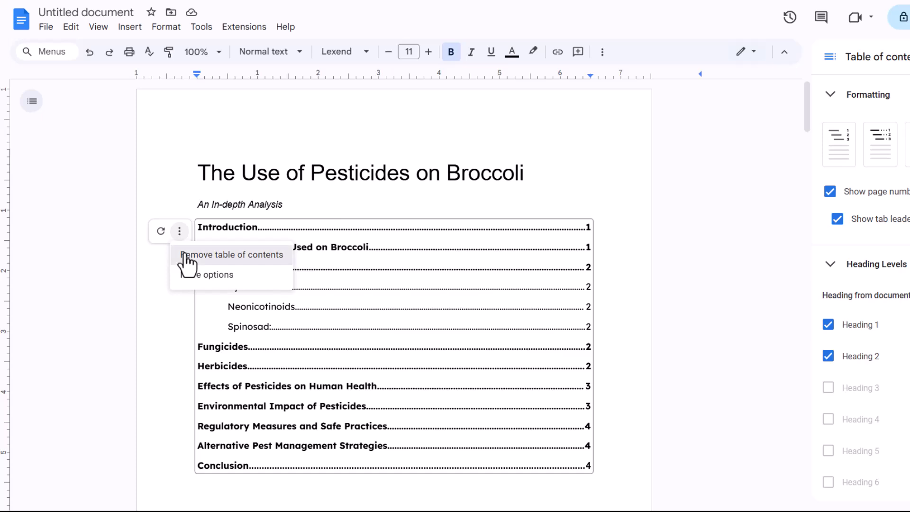
click(184, 256)
key(ctrl+z)
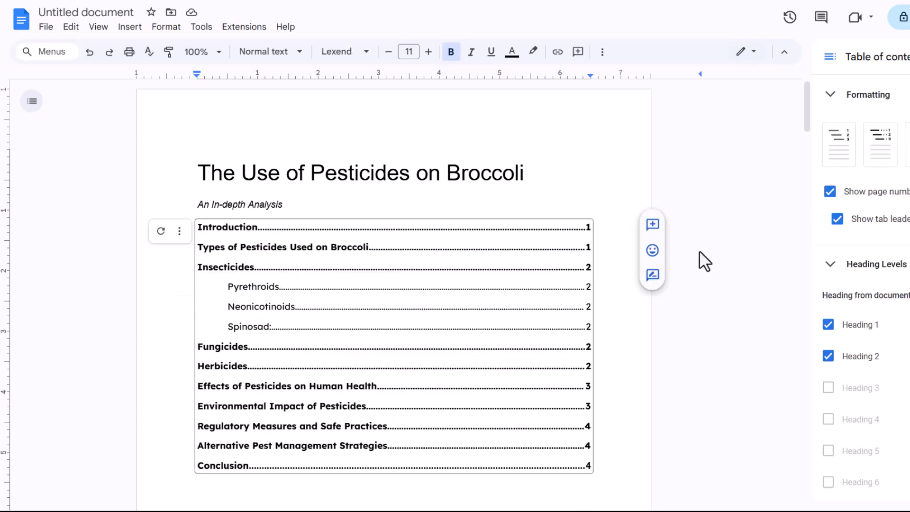